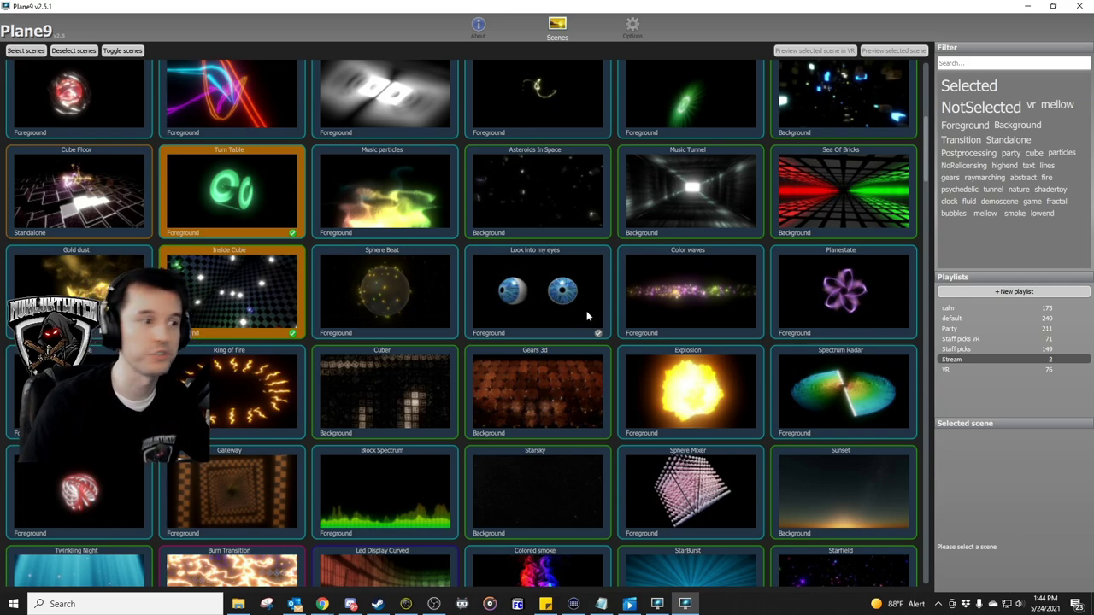
scroll(564, 338, "down", 1)
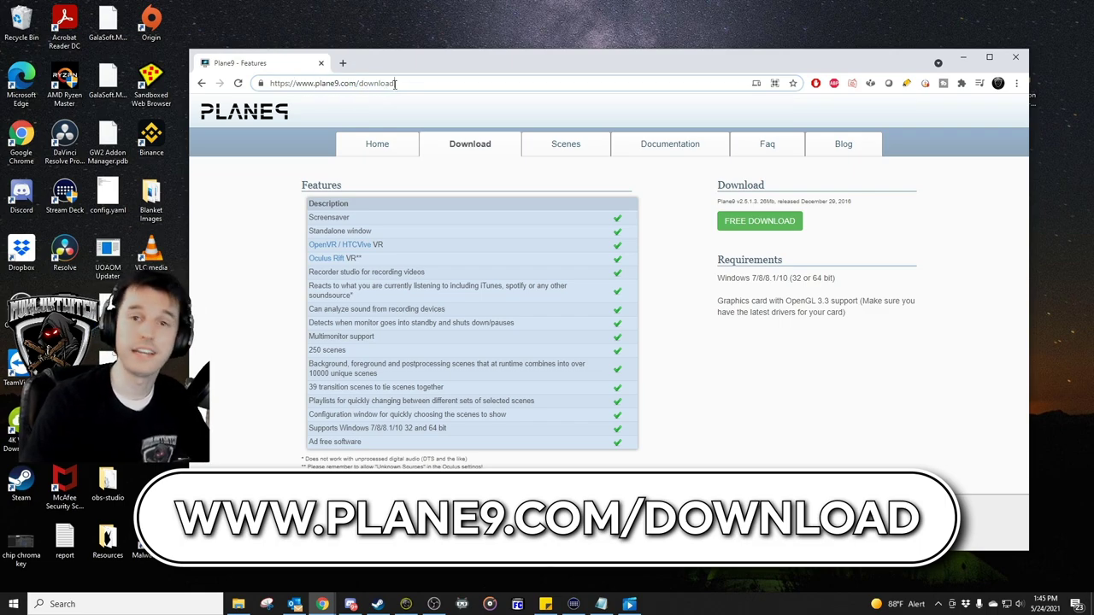
- Download Plane9 v2.5.1.3 from its website and install it, cancelling the screen saver settings and finishing the setup wizard
left_click(745, 221)
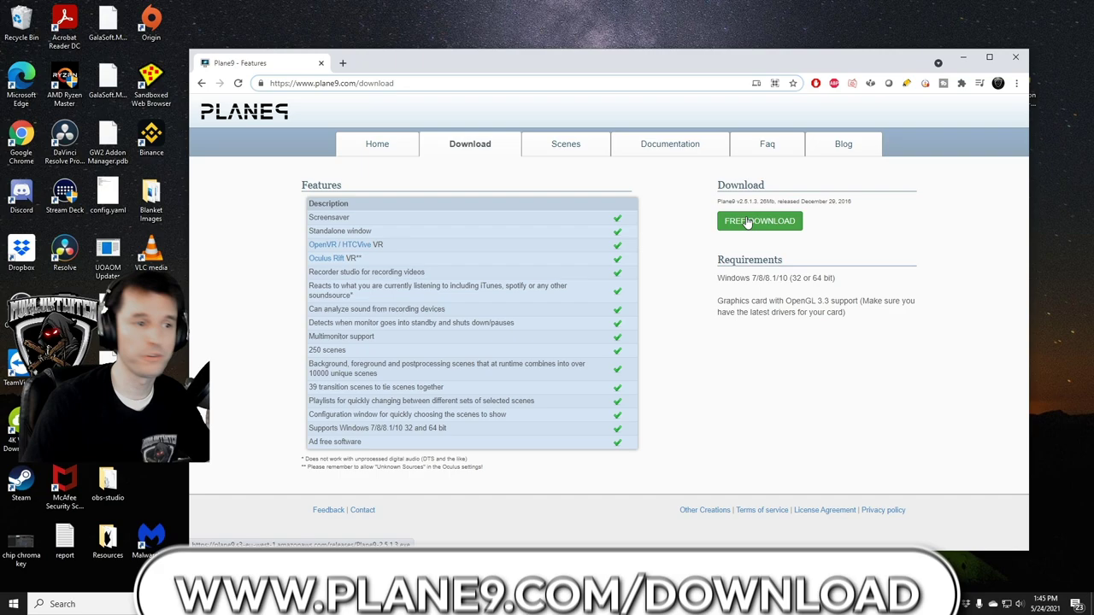
left_click(257, 534)
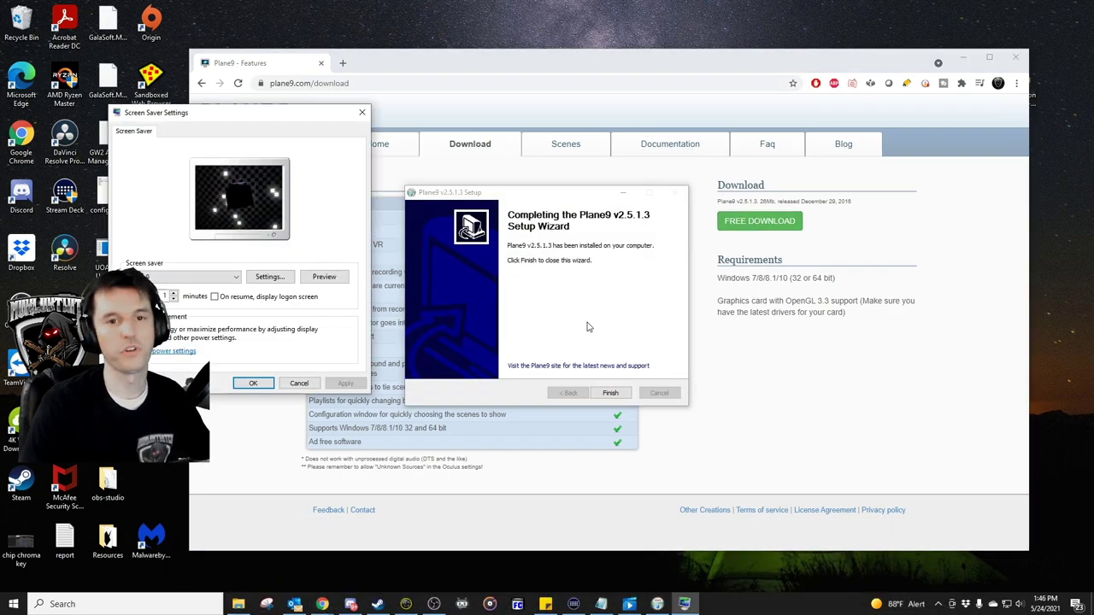
left_click(299, 383)
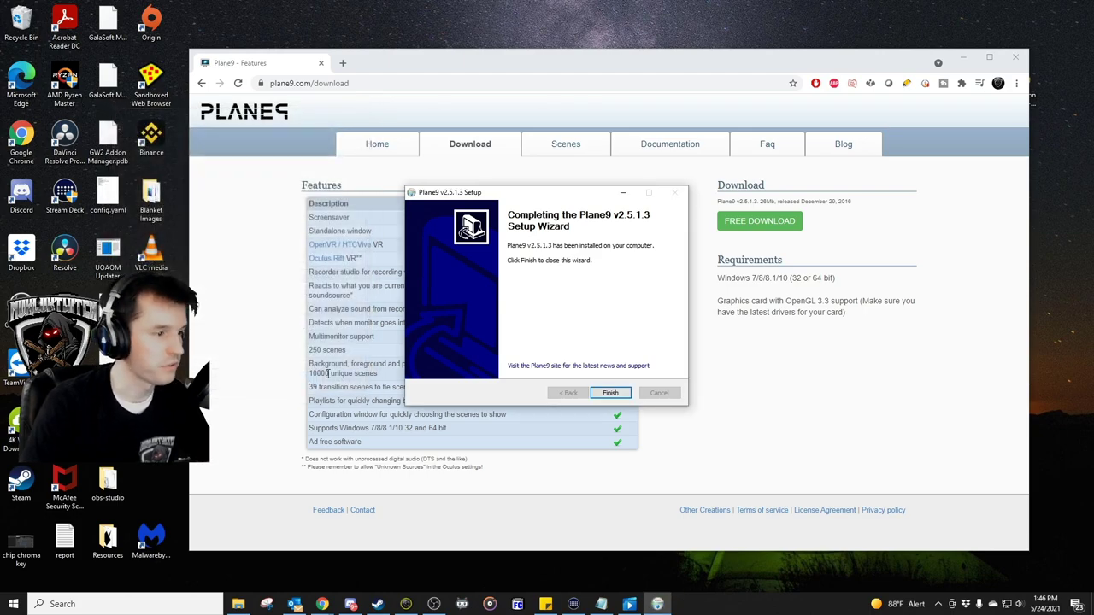
left_click(610, 394)
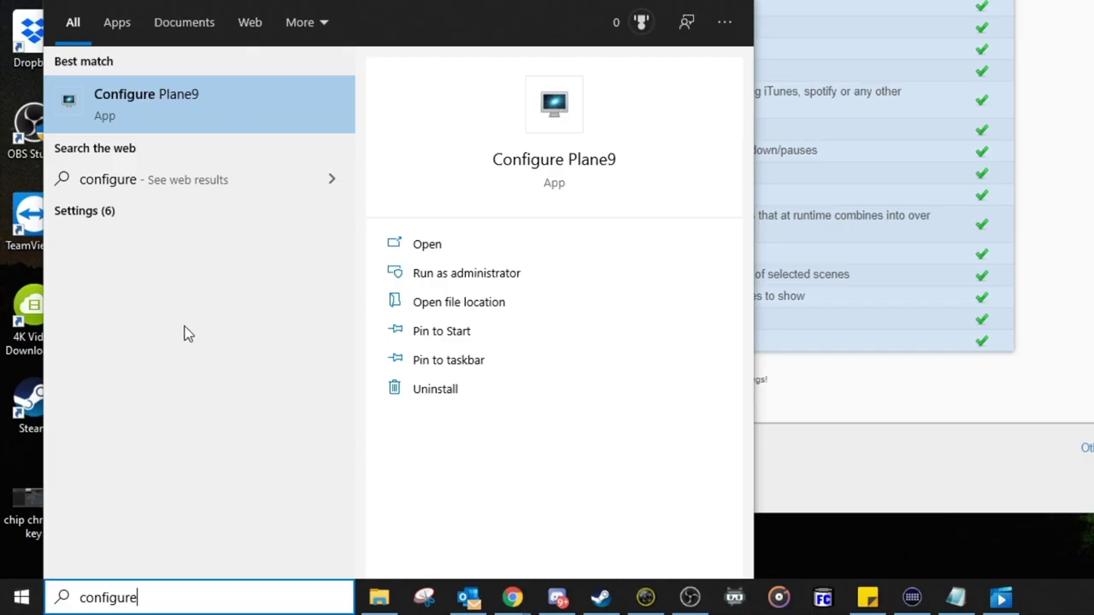
- Launch Configure Plane9 and deselect the Turn Table and Inside Cube scenes from the Stream playlist
left_click(218, 100)
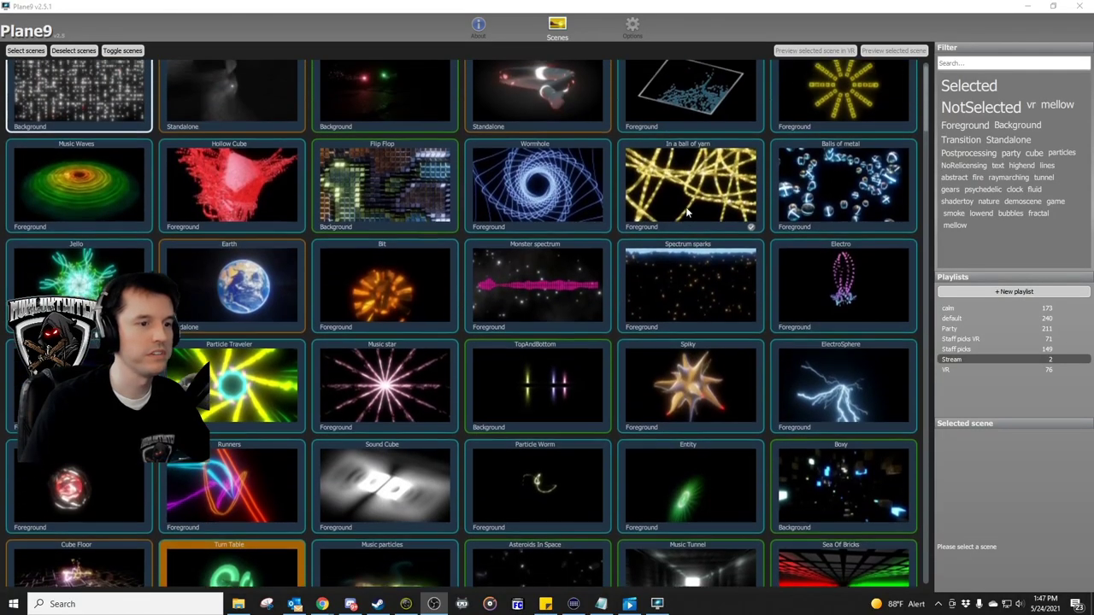
scroll(617, 180, "down", 1)
scroll(583, 191, "down", 3)
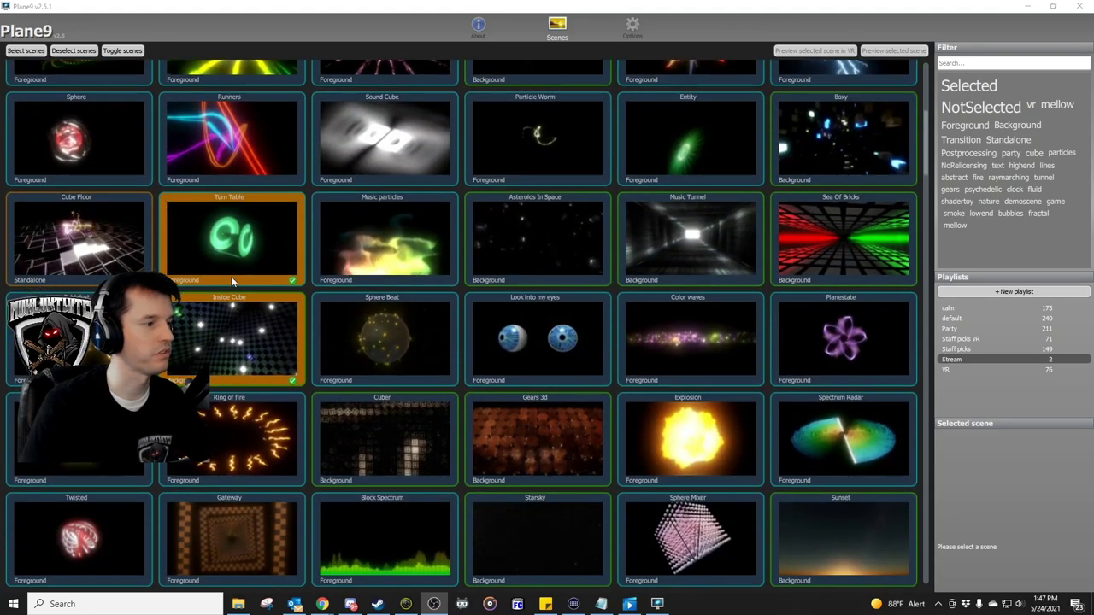
scroll(245, 297, "down", 1)
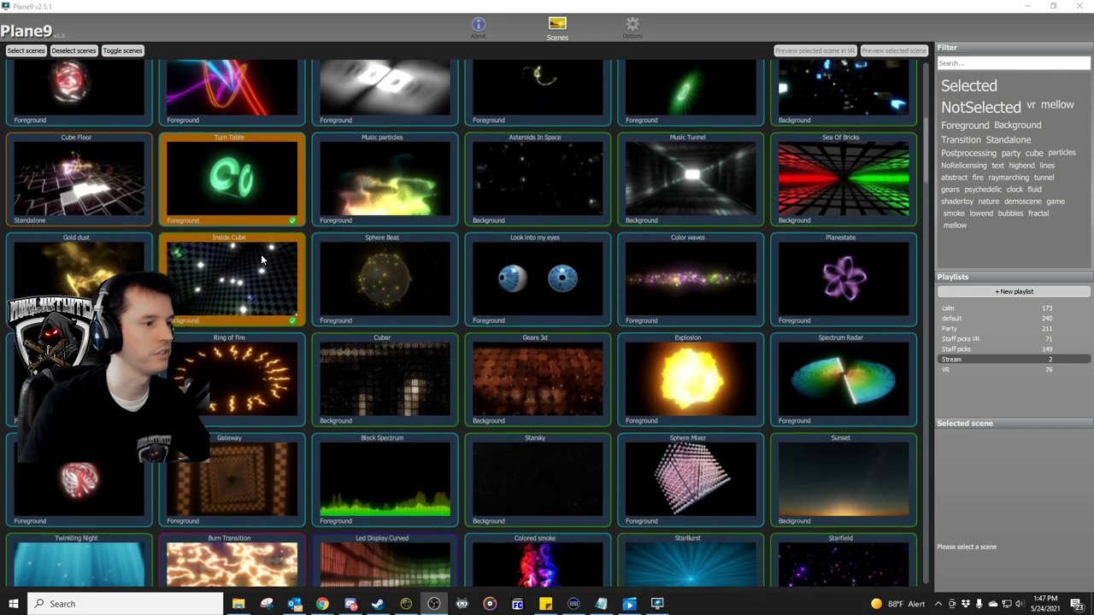
left_click(289, 205)
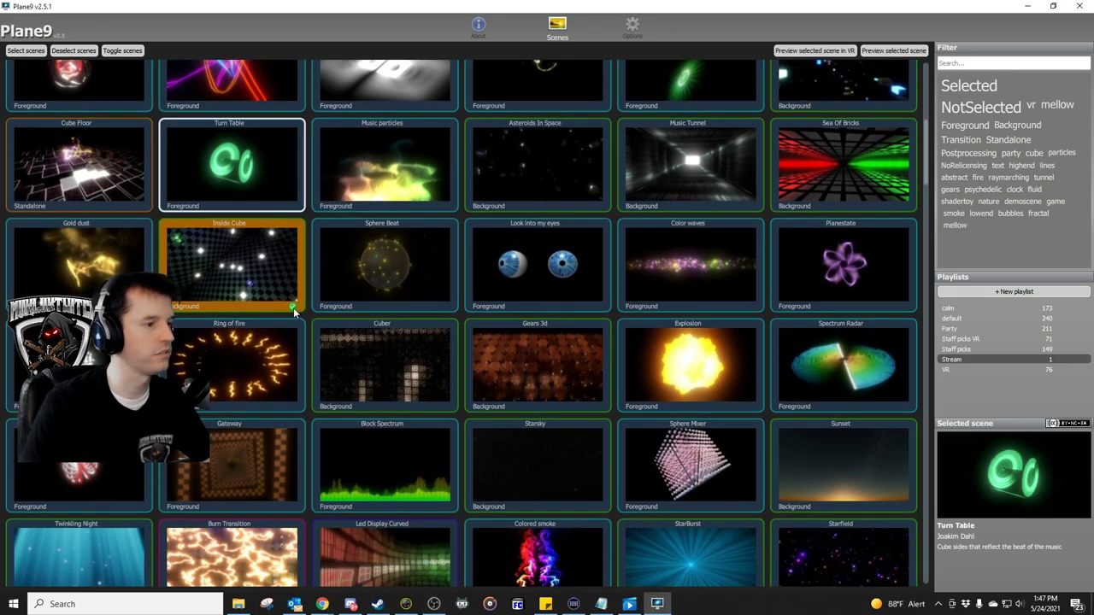
left_click(293, 306)
- Try toggling the Gold dust scene on and off, leaving it selected in the Stream playlist
left_click(147, 292)
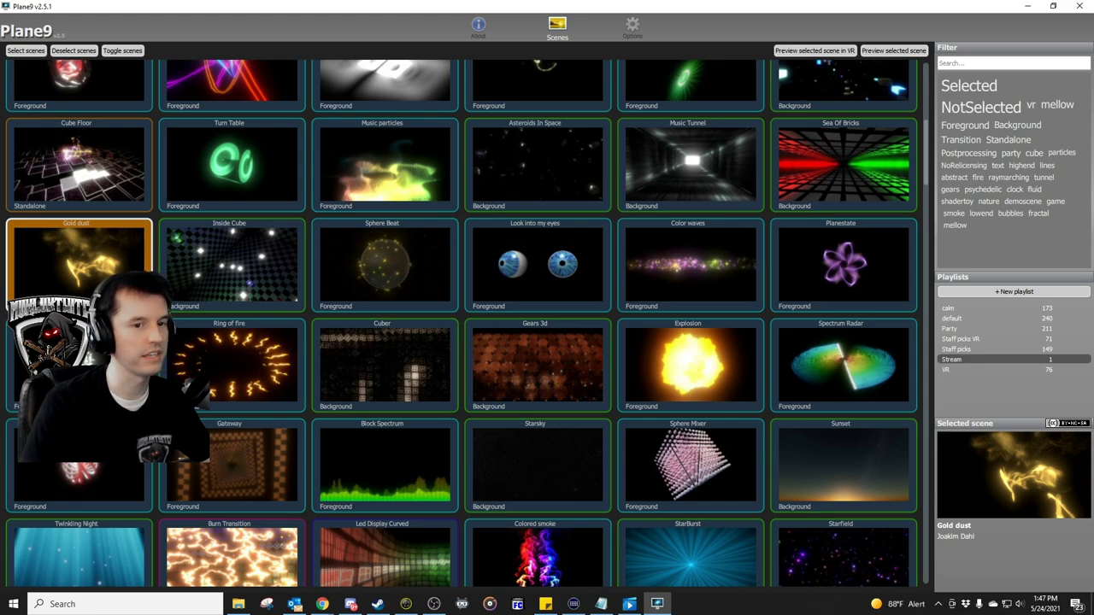
left_click(147, 293)
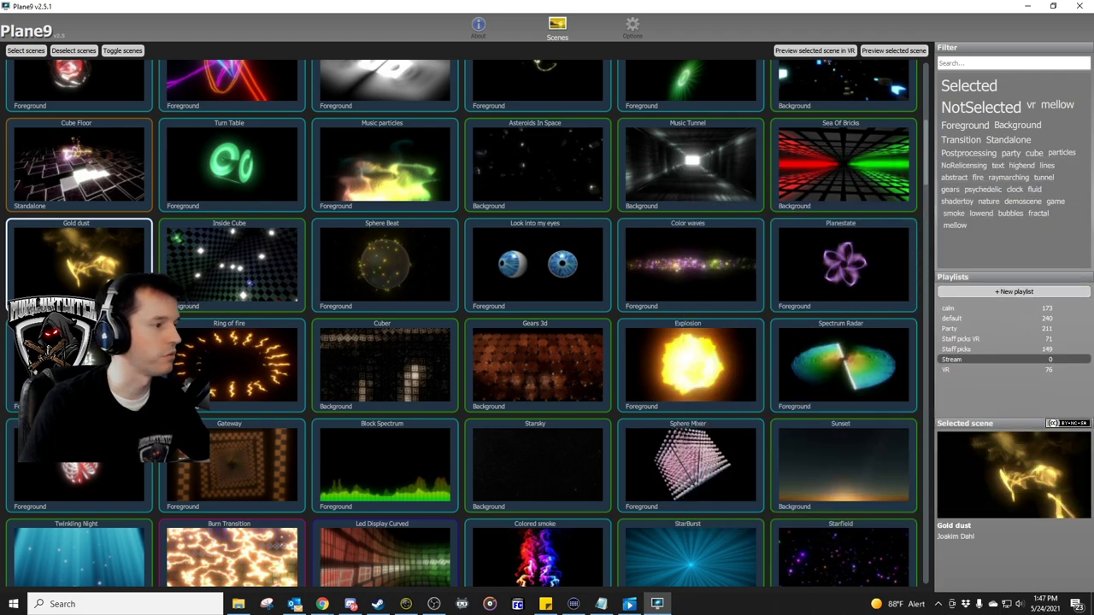
left_click(77, 248)
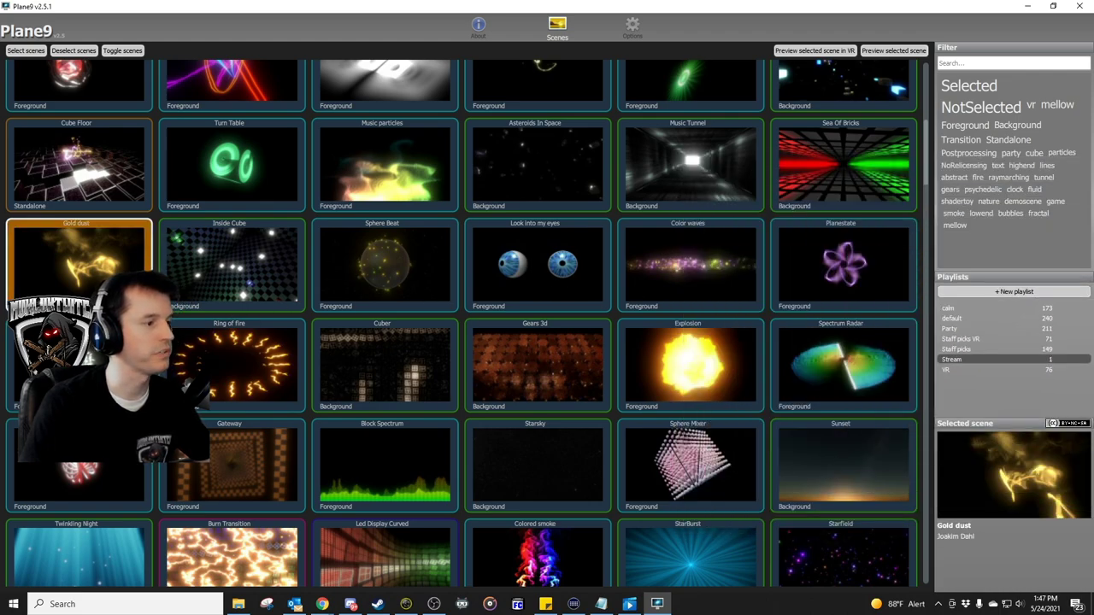
- Launch Plane9 Windowed to watch the Gold dust scene play, and close the visualizer window
left_click(38, 609)
type("plane")
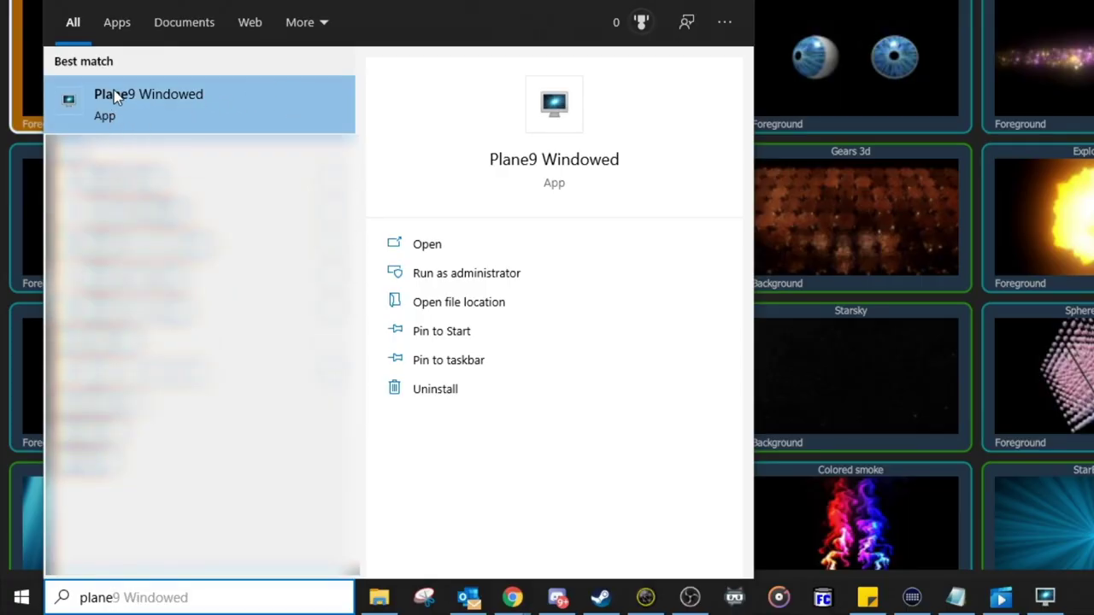
left_click(227, 103)
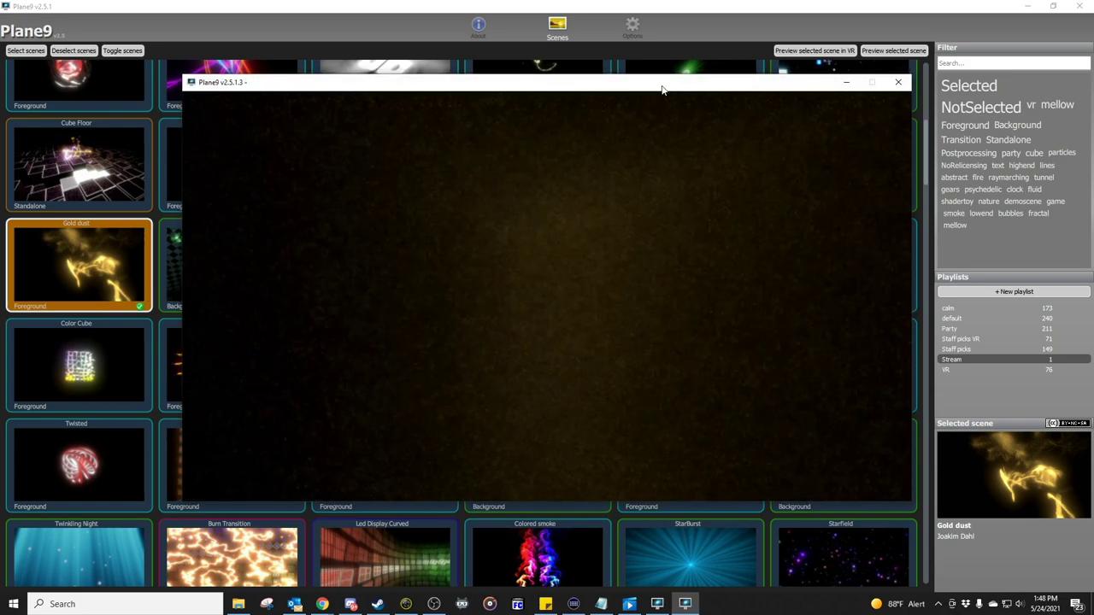
left_click_drag(662, 89, 669, 90)
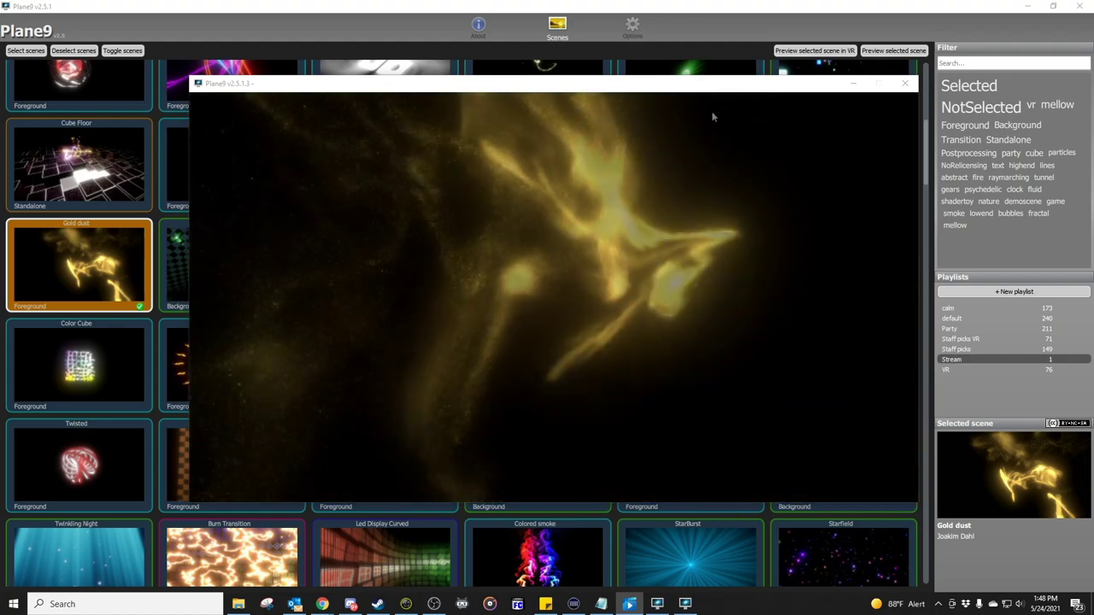
left_click(903, 91)
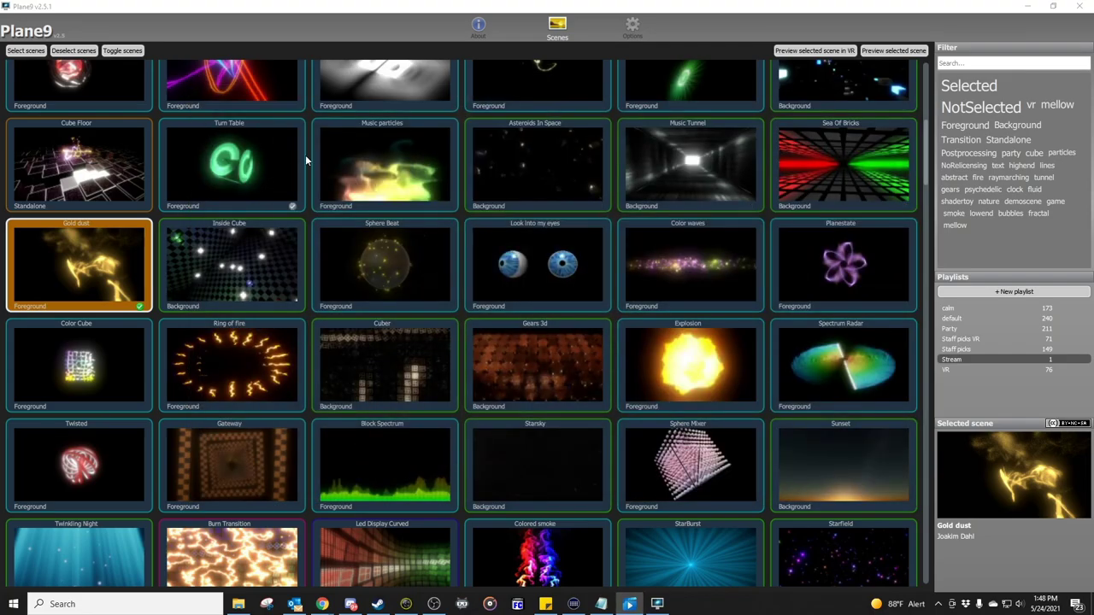
- Swap the Gold dust scene for Block Spectrum in the Stream playlist, preview it in the visualizer window and close that window
left_click(139, 305)
scroll(433, 232, "down", 3)
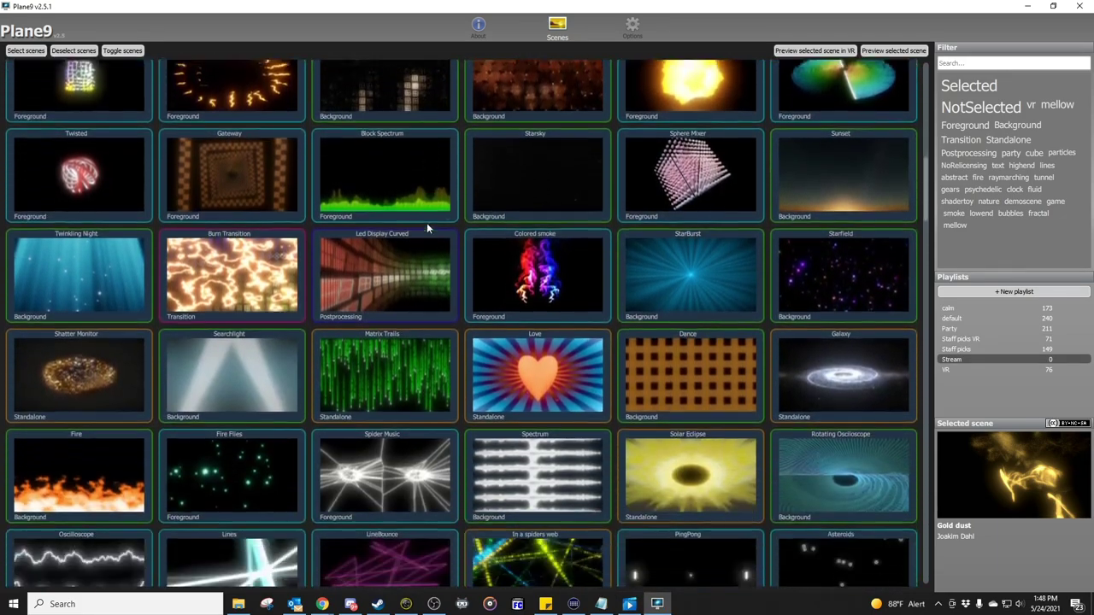
double_click(426, 221)
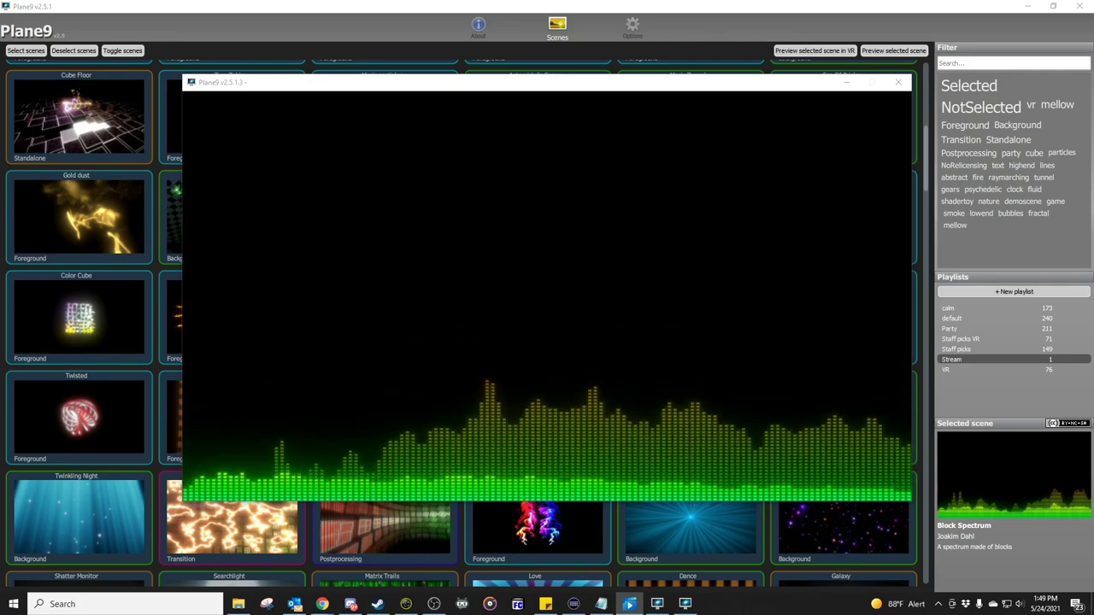
key("Escape")
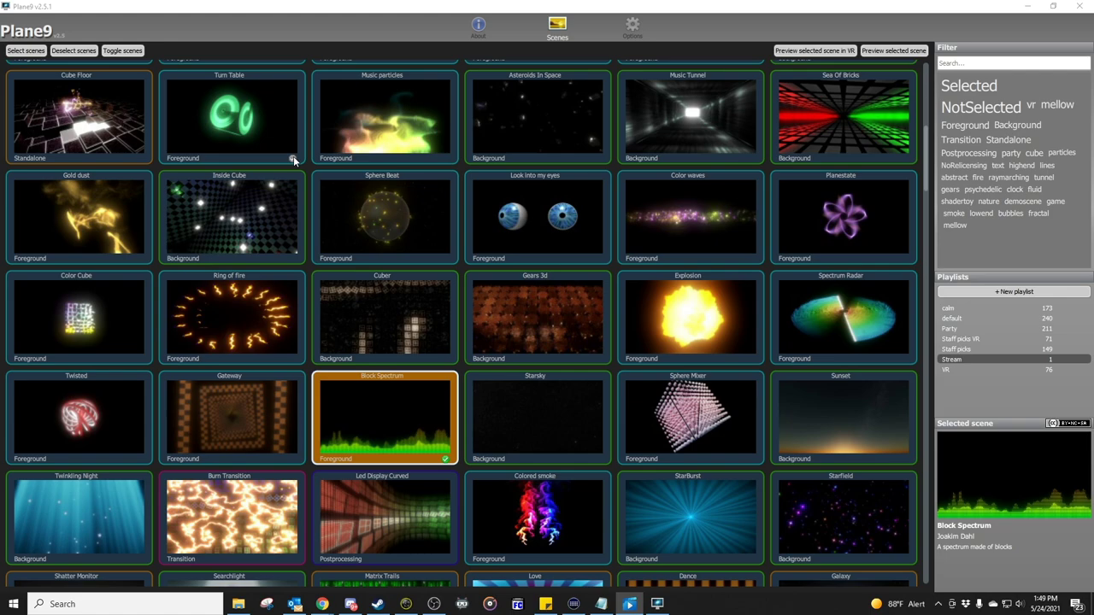
- Select the Turn Table and Inside Cube scenes for the Stream playlist and deselect Block Spectrum
left_click(293, 157)
left_click(293, 257)
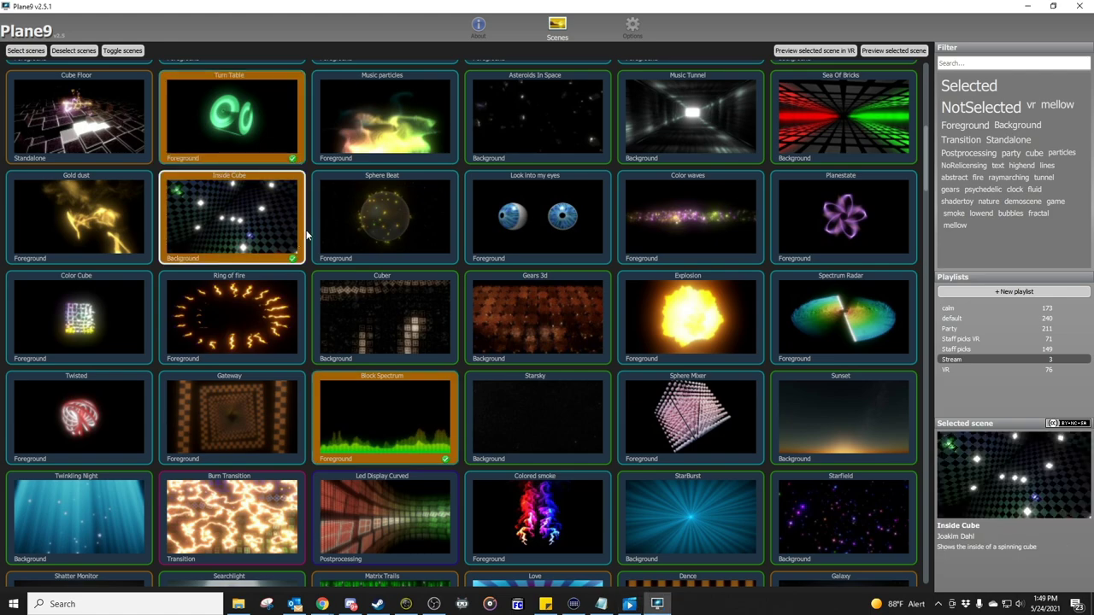
scroll(304, 243, "up", 2)
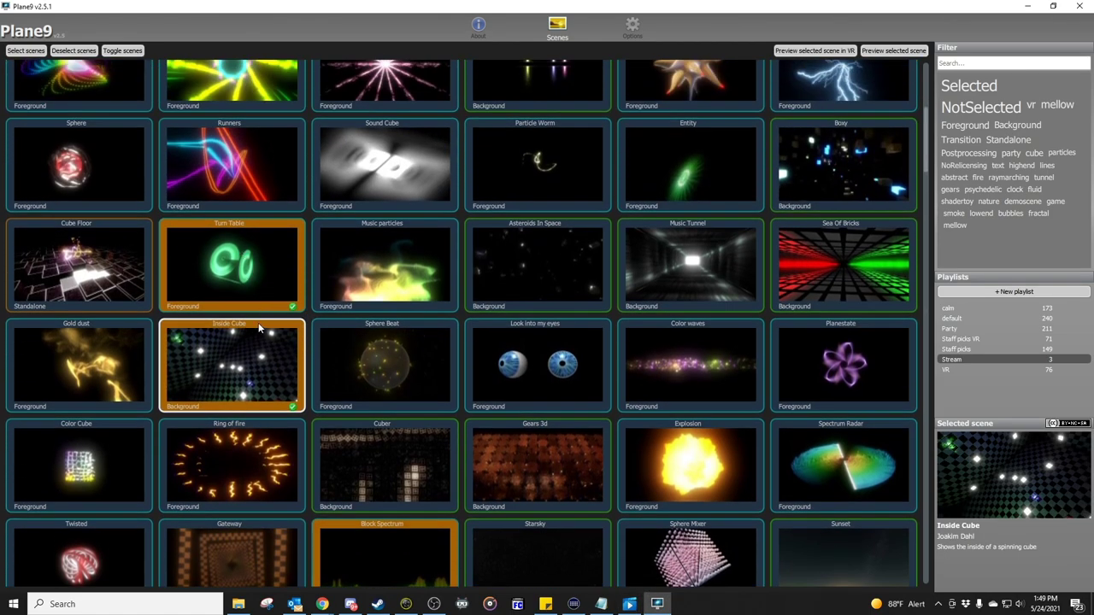
scroll(423, 508, "down", 2)
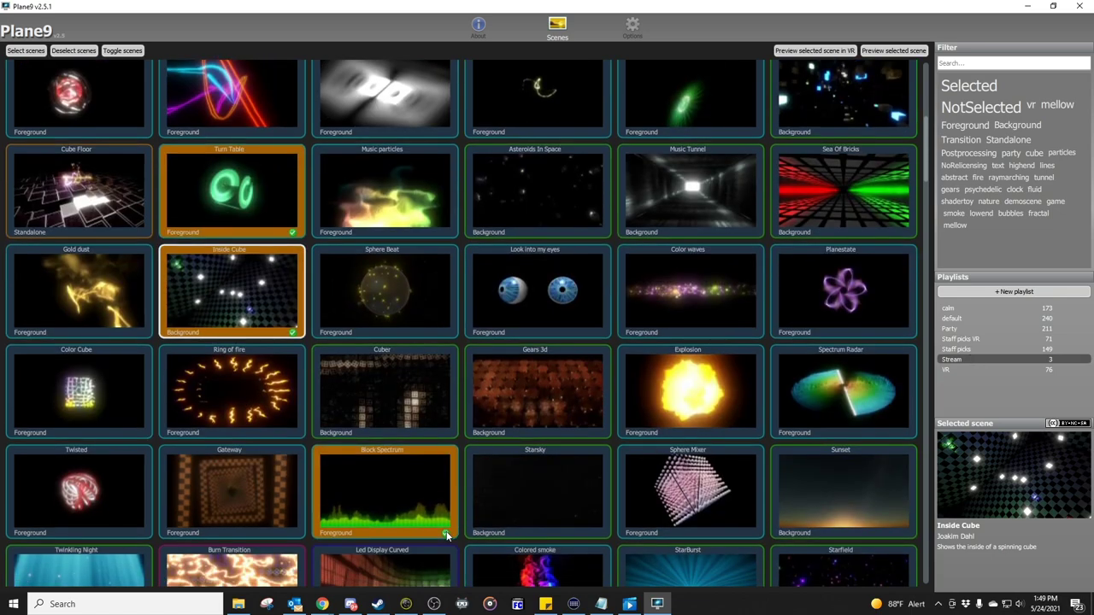
left_click(445, 534)
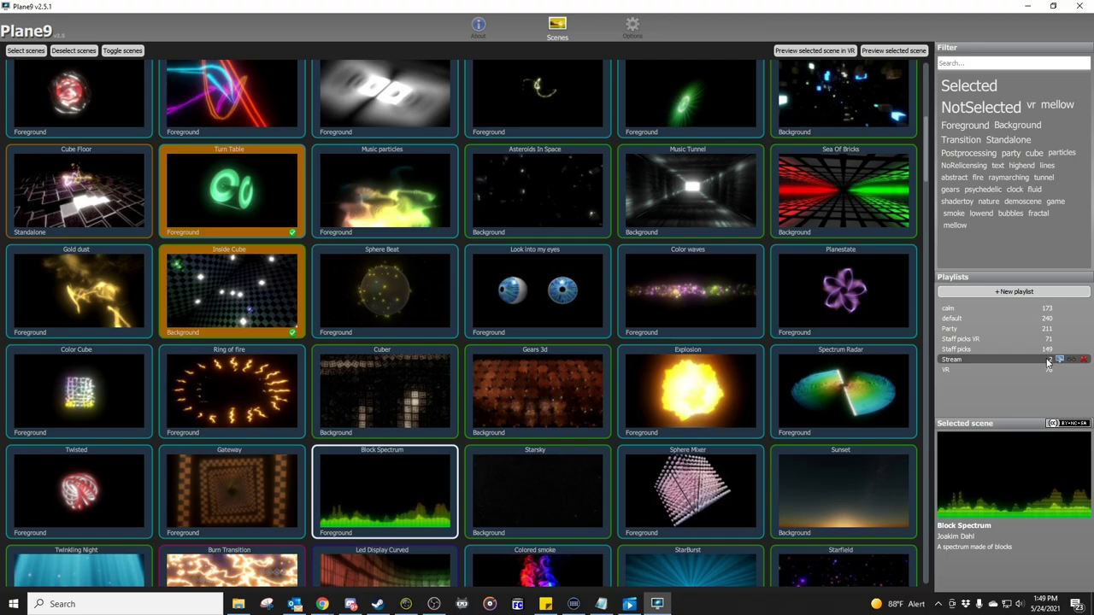
- Browse the remaining scenes and close the Plane9 configuration and web browser windows
scroll(545, 290, "down", 10)
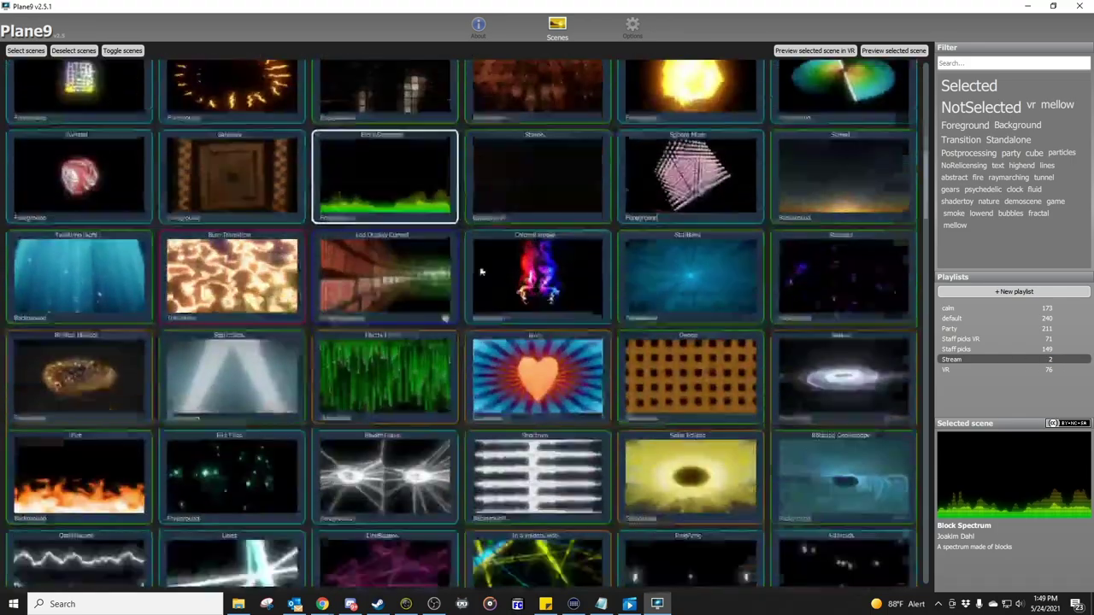
scroll(544, 289, "down", 5)
scroll(551, 290, "up", 8)
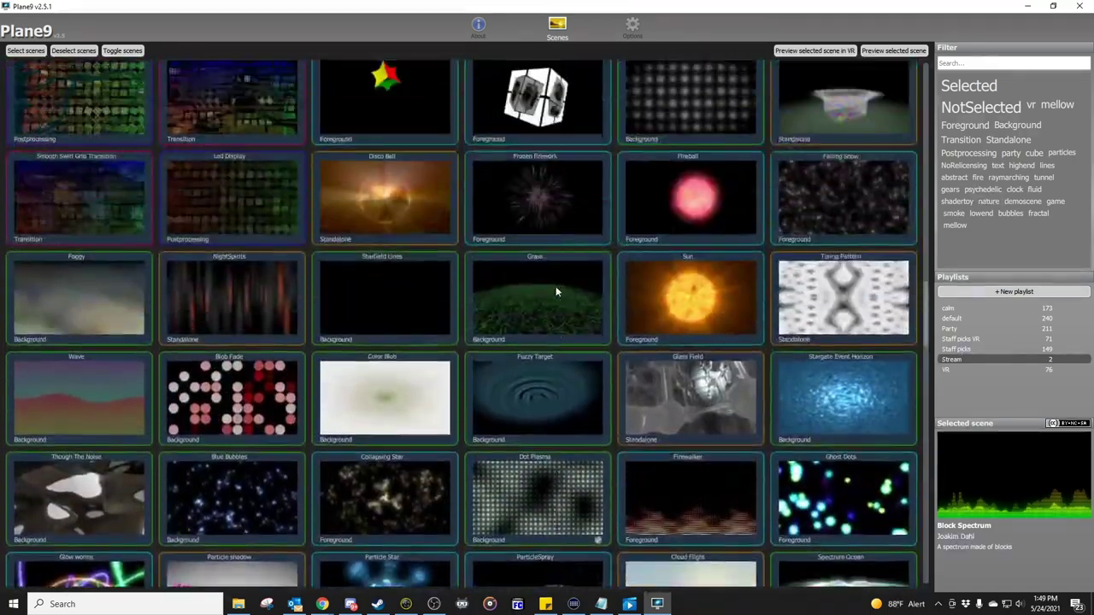
scroll(557, 286, "up", 10)
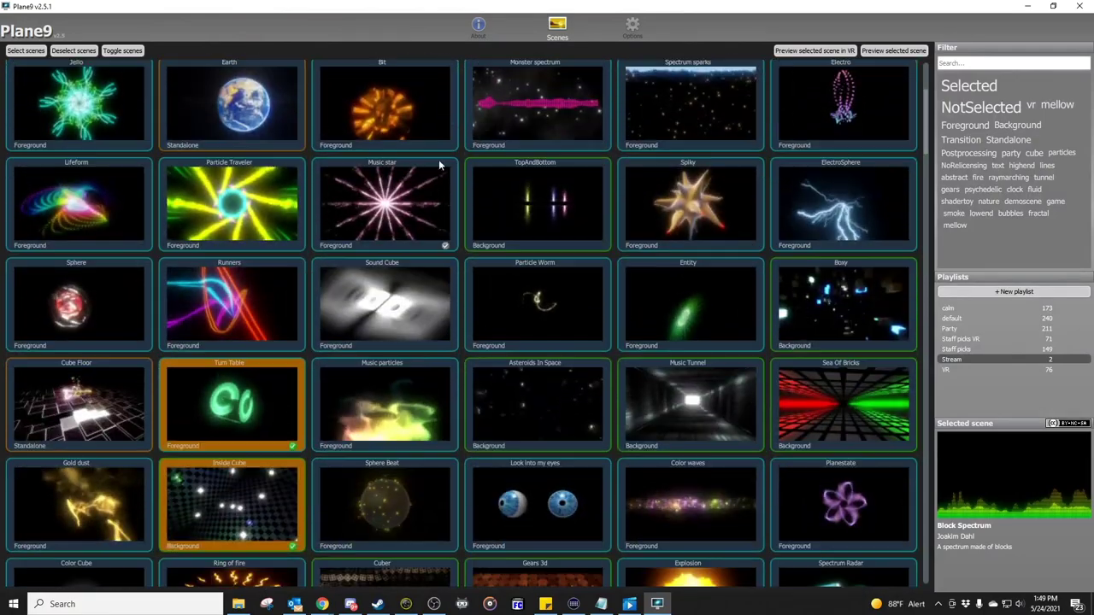
left_click(1079, 6)
left_click(1016, 58)
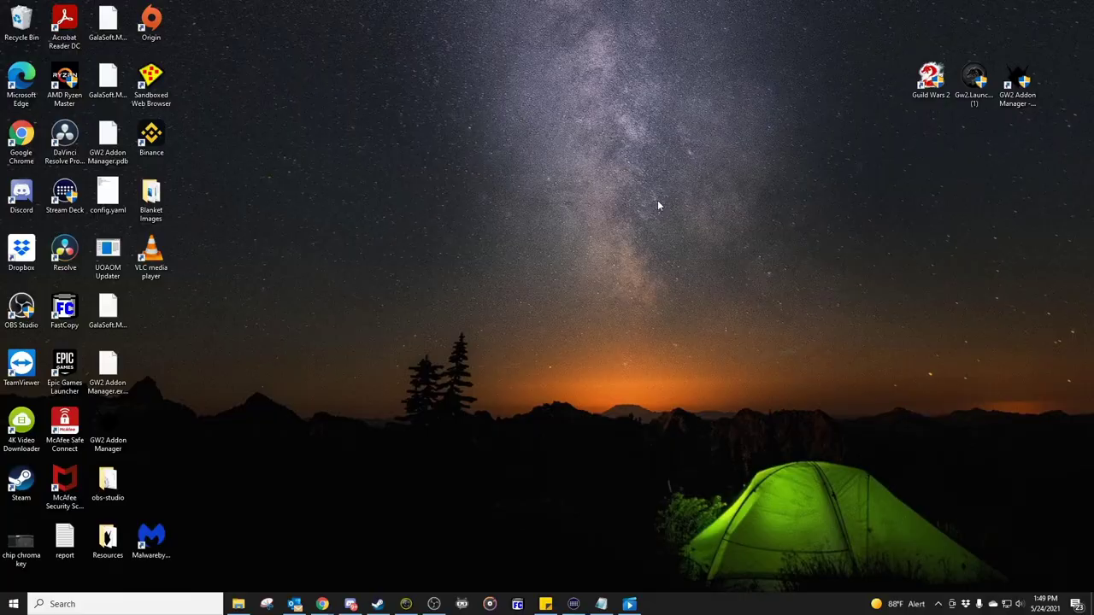
- Search for plane9 and launch Plane9 Windowed to play the Stream playlist
key("super")
type("plane9")
key("Return")
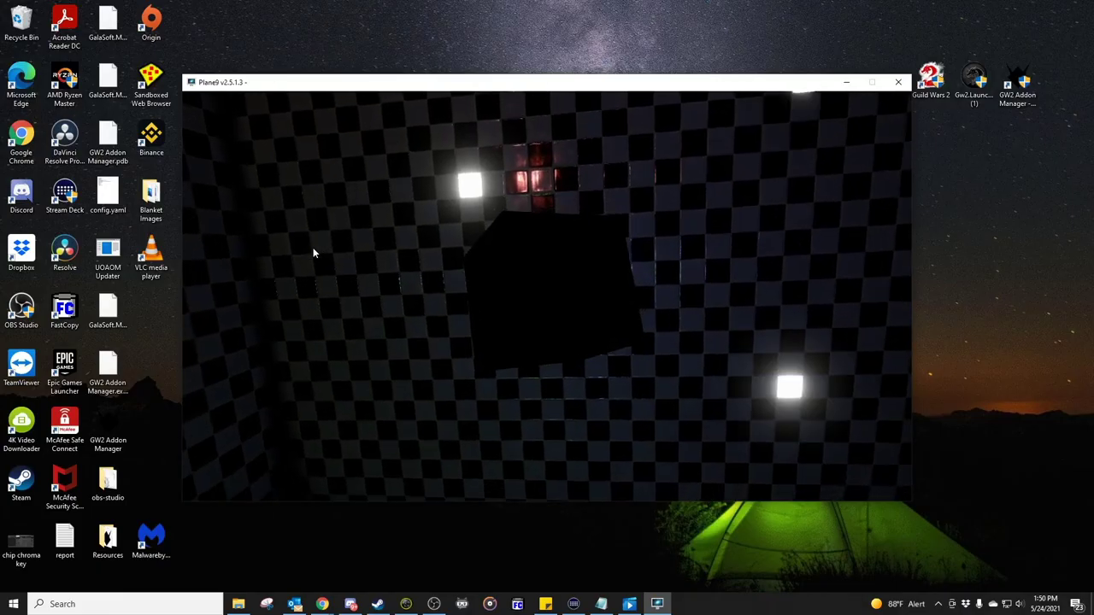
- Minimize and restore the Plane9 visualizer window, and move it off this display onto the adjacent monitor
left_click(845, 83)
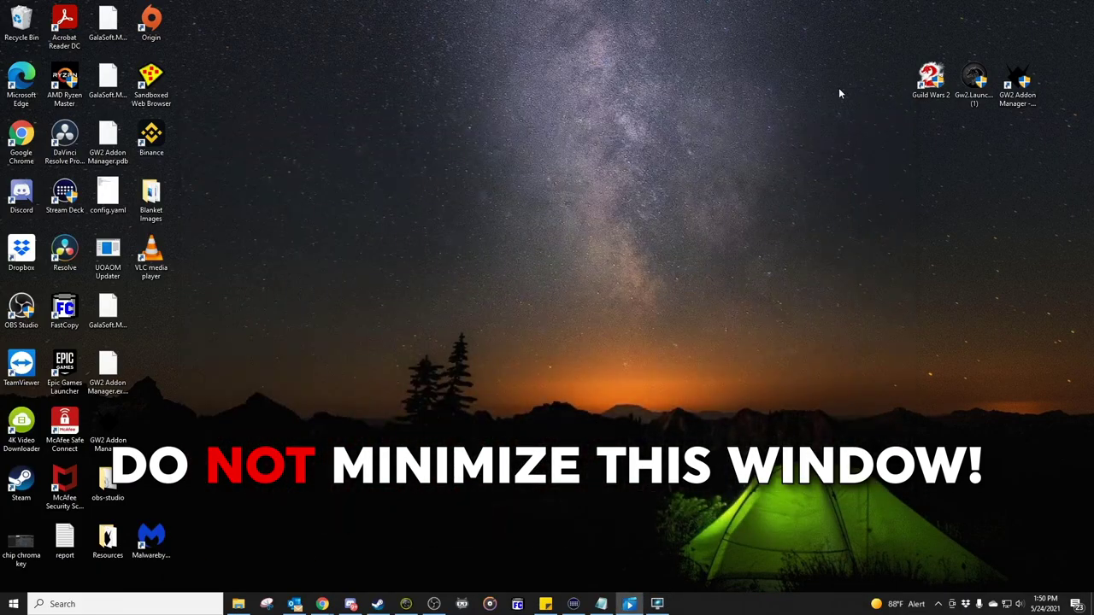
left_click(658, 604)
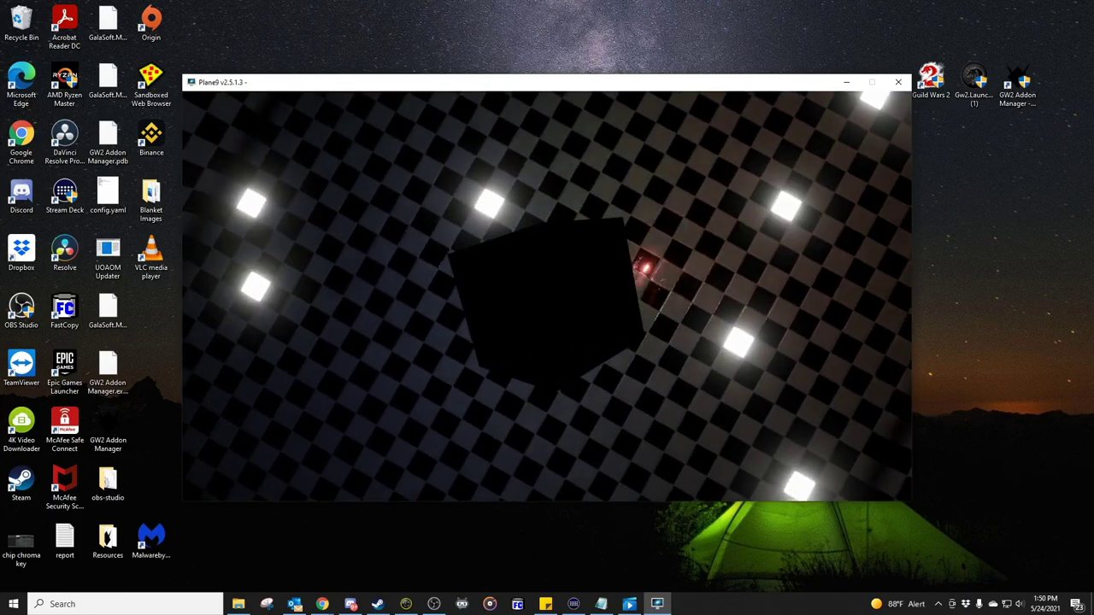
key("alt+Tab")
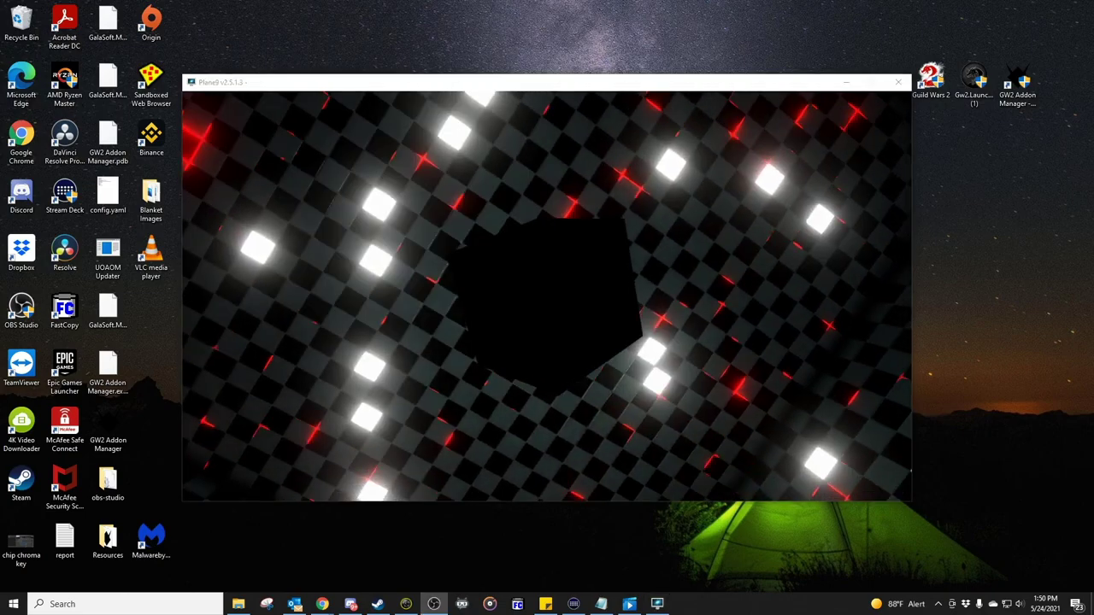
left_click_drag(584, 85, 1093, 188)
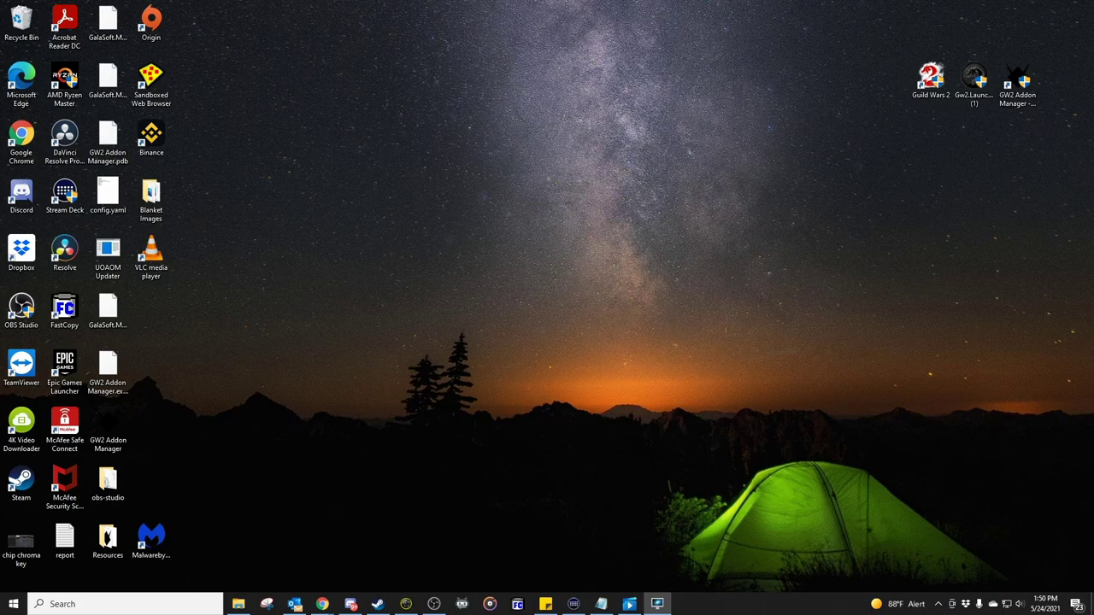
- Bring the OBS window onto this display and review the Music Visualizer source's capture properties, leaving the settings as they are
left_click_drag(419, 10, 515, 11)
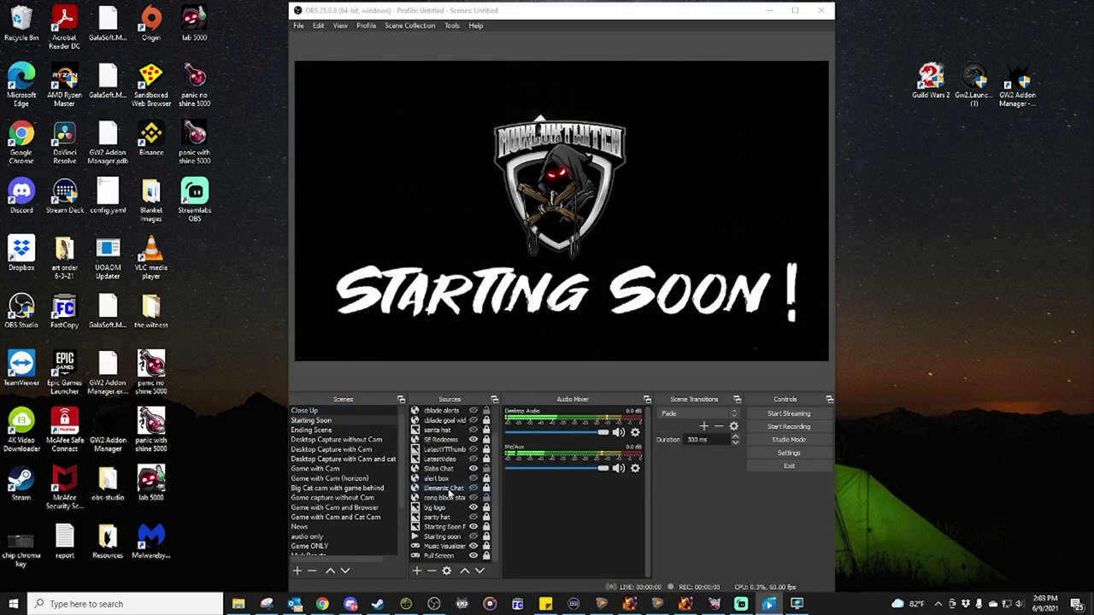
left_click(444, 547)
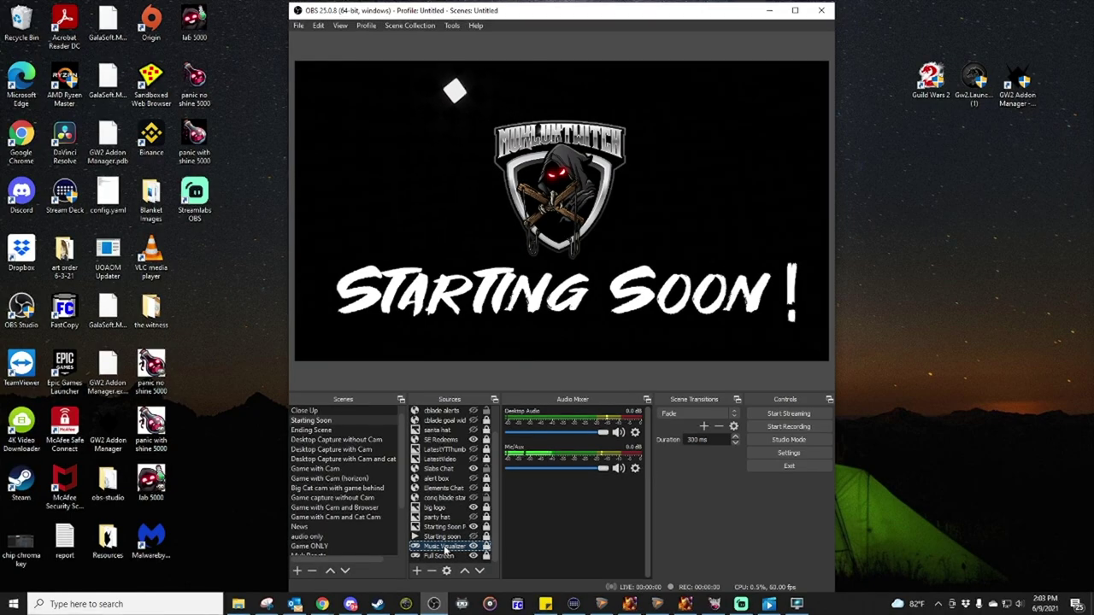
right_click(444, 550)
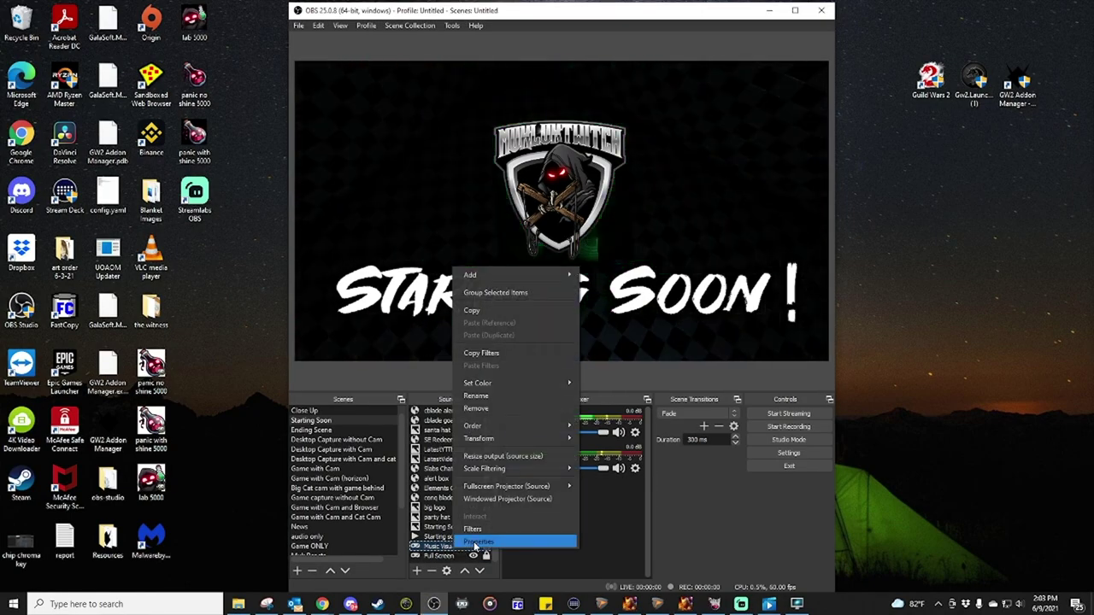
left_click(475, 541)
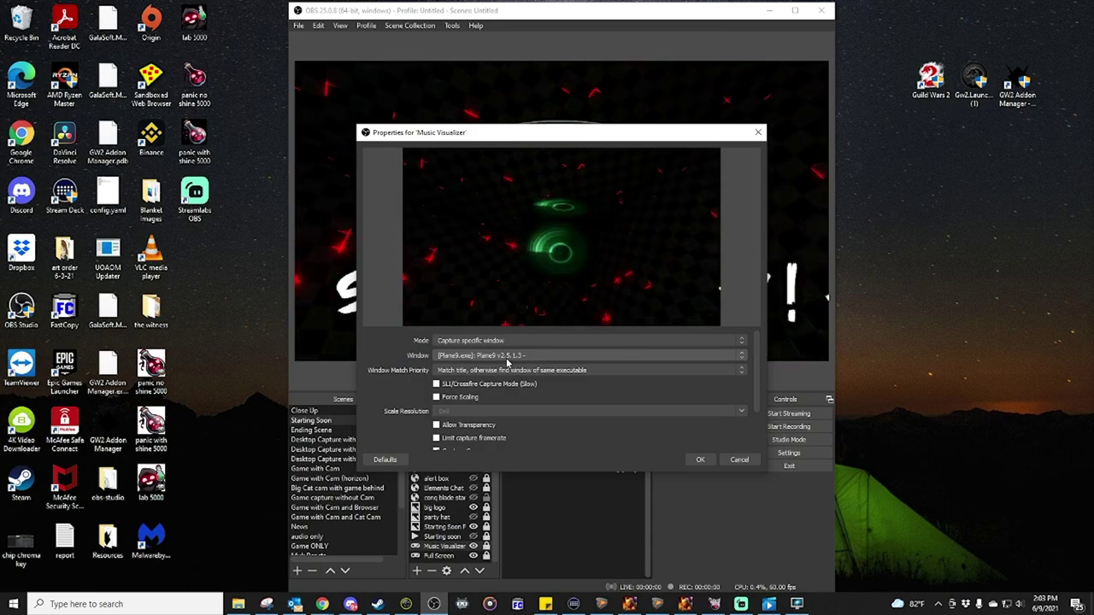
key("Escape")
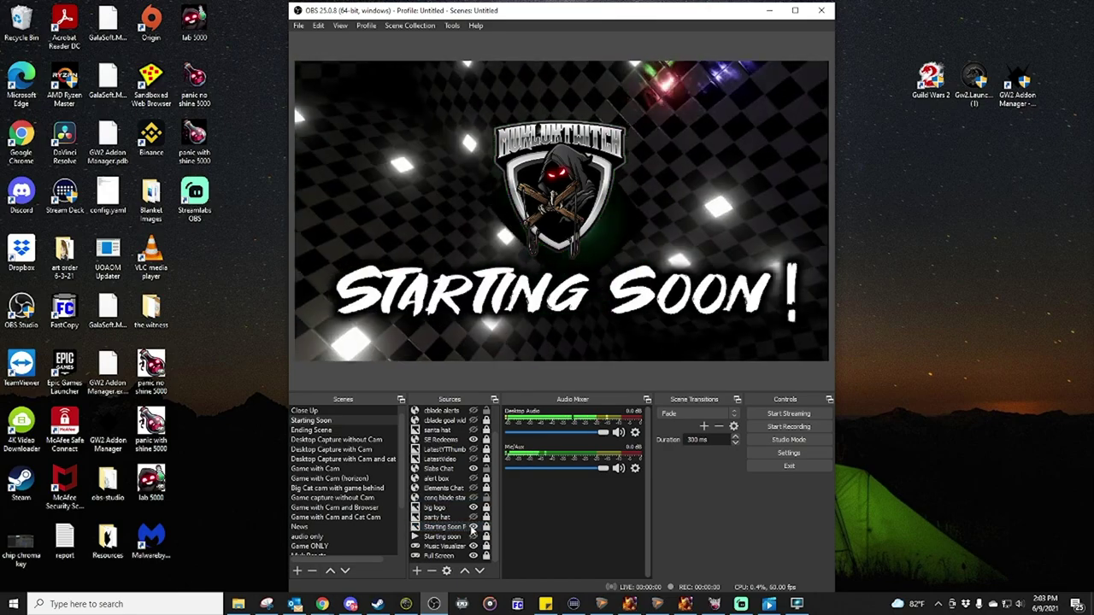
- Hide and show again the Starting Soon overlay and the big logo source above the music visualizer
left_click(473, 527)
left_click(473, 527)
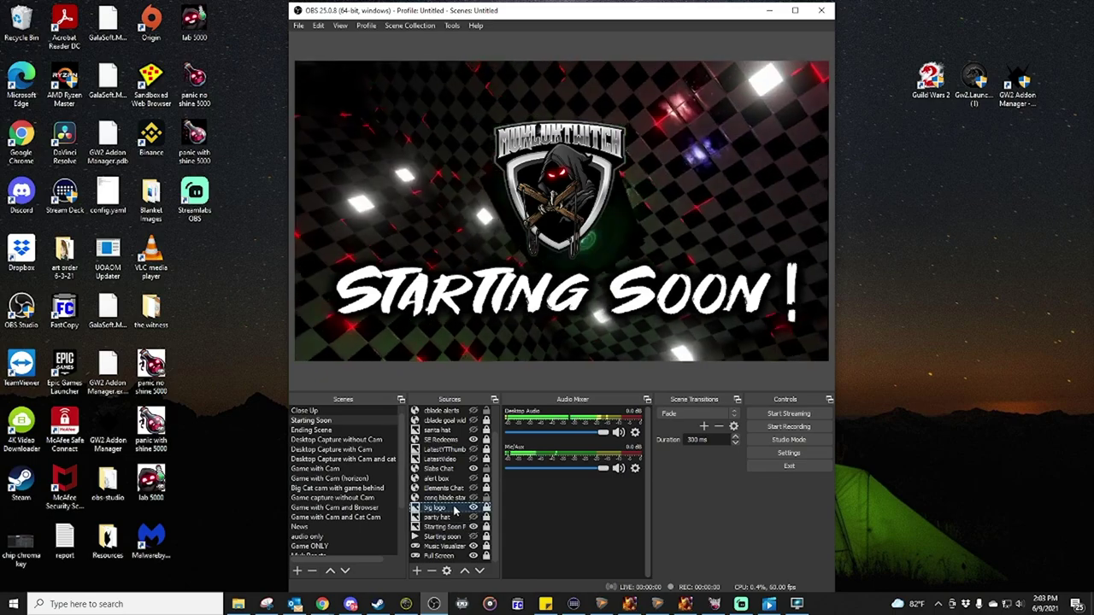
left_click(473, 508)
left_click(473, 507)
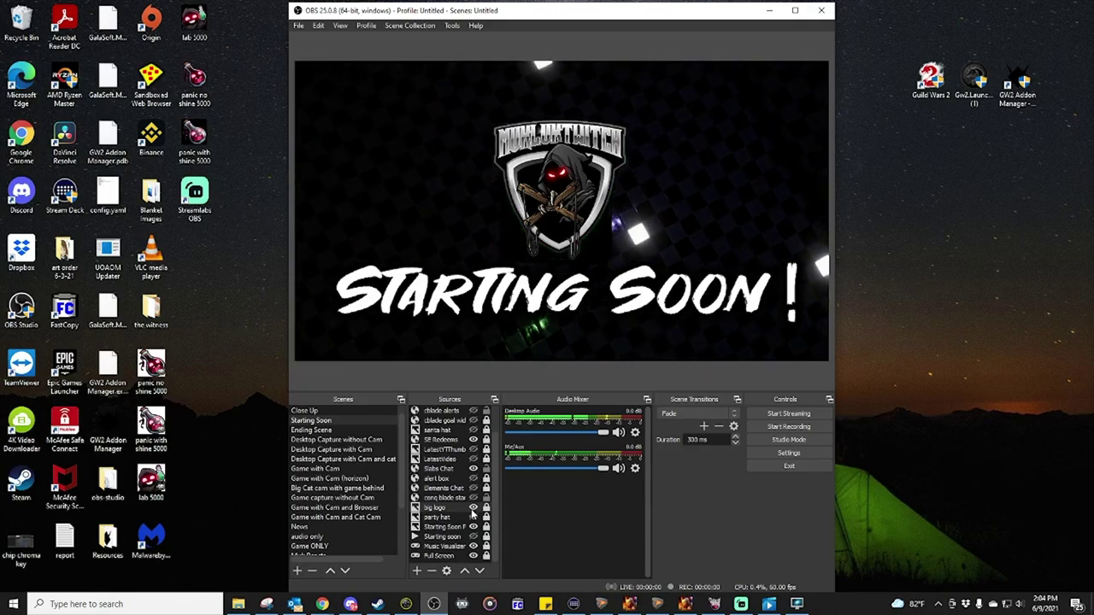
- Switch to Plane9 and examine the available scenes throughout the library, including those selected for the Stream playlist
left_click(674, 220)
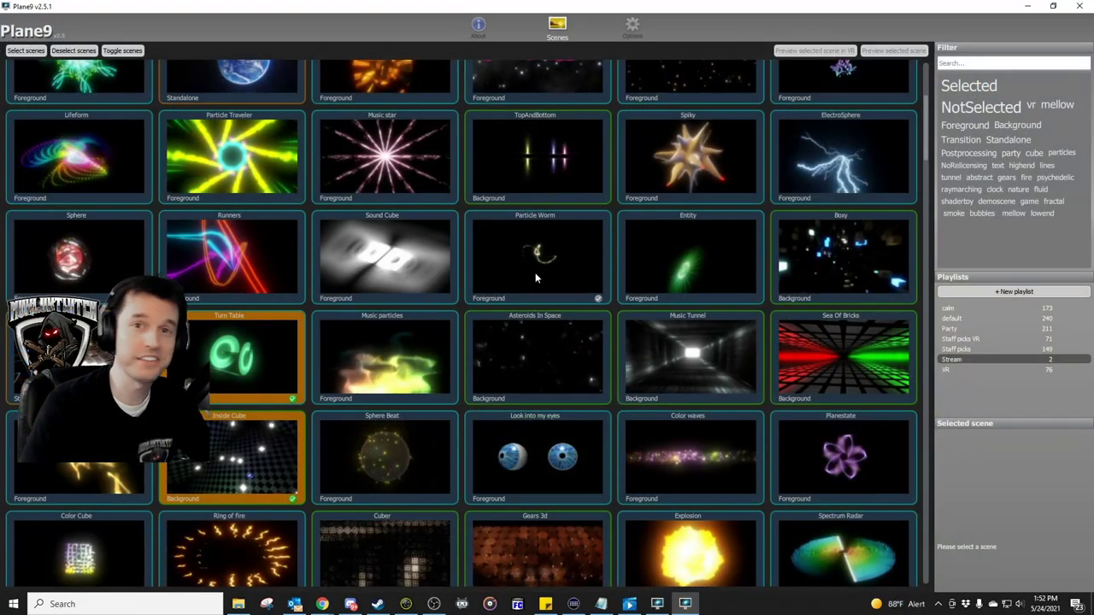
scroll(534, 274, "down", 10)
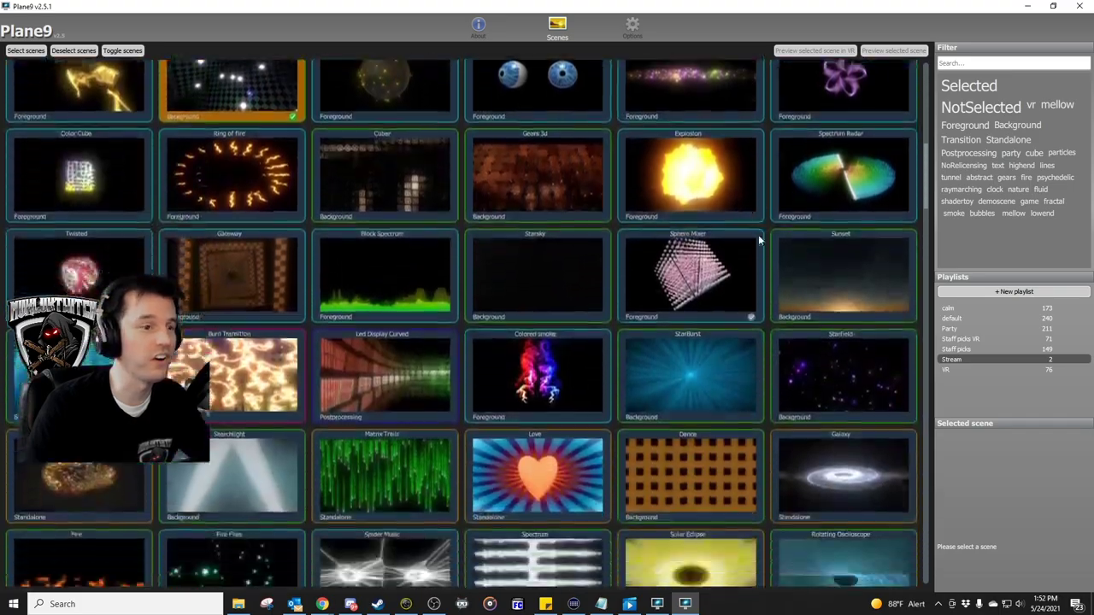
scroll(756, 239, "down", 10)
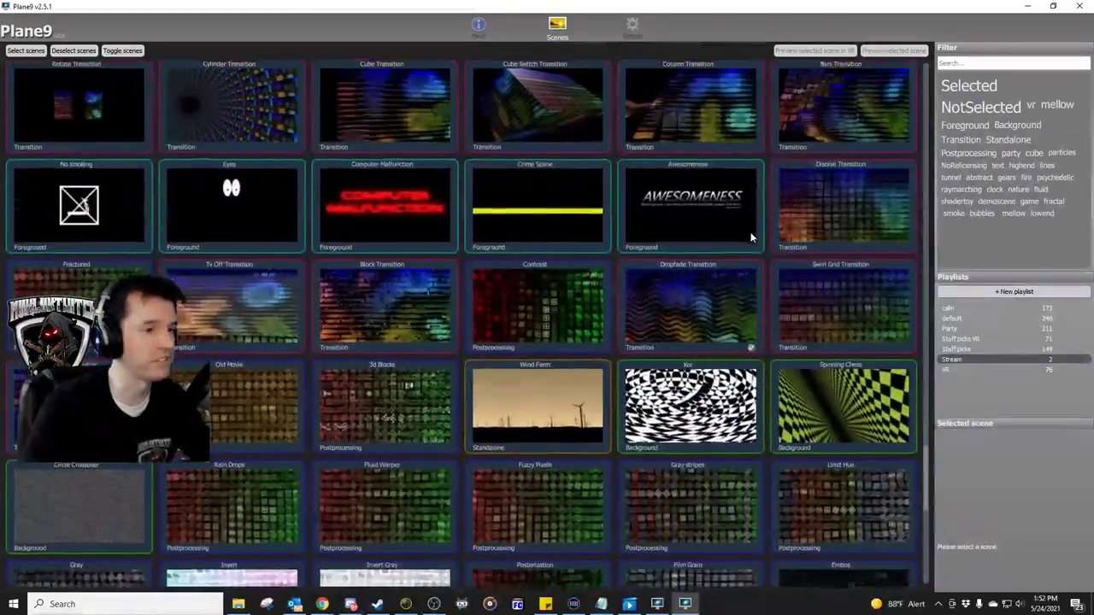
scroll(750, 240, "up", 3)
scroll(749, 240, "up", 15)
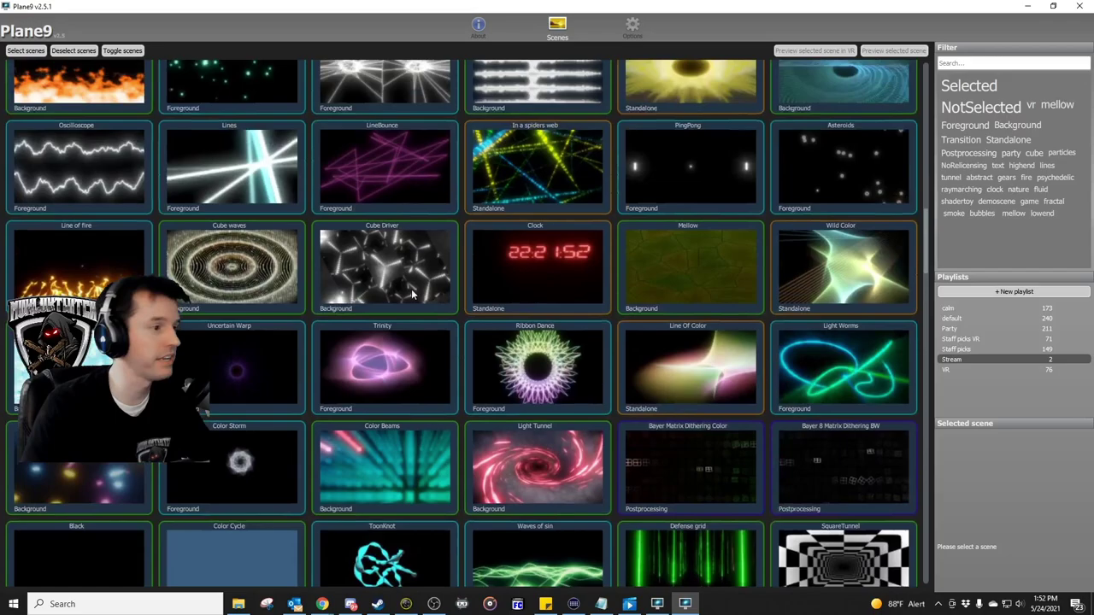
scroll(310, 324, "up", 5)
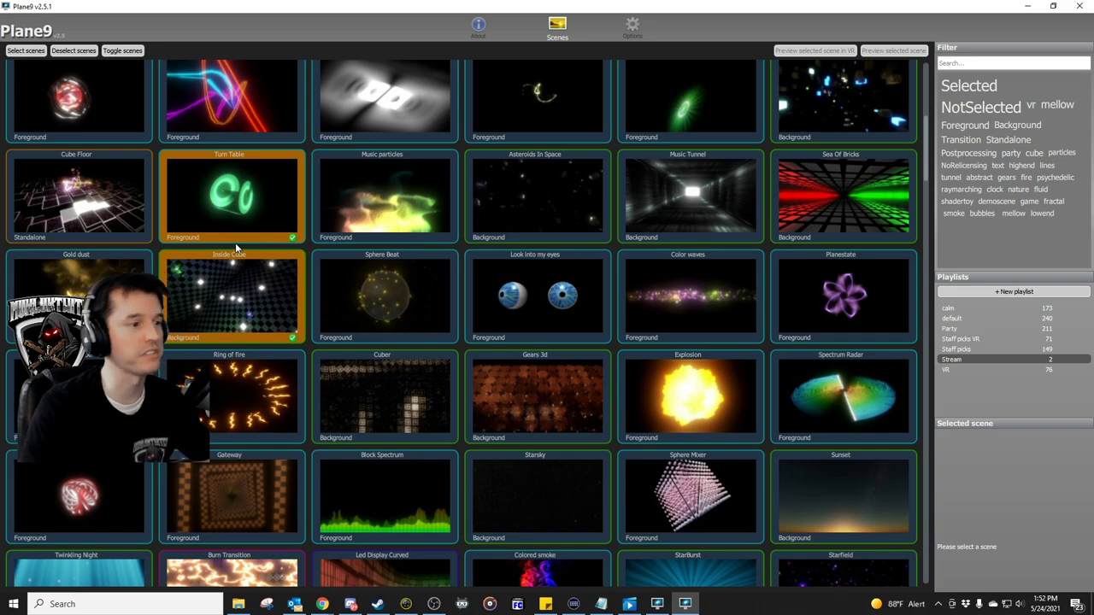
scroll(462, 292, "up", 1)
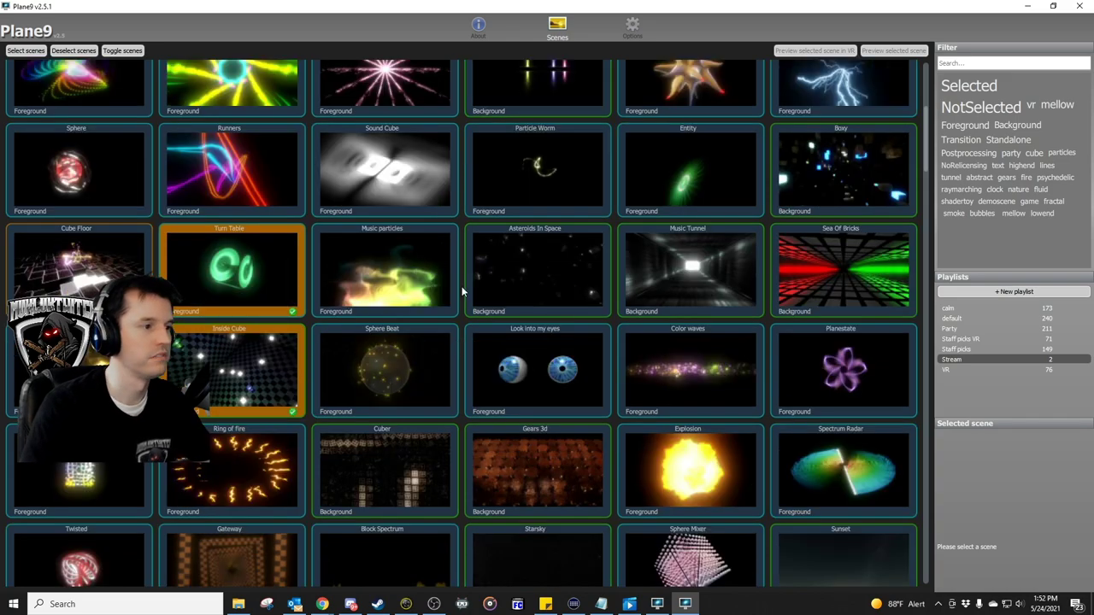
scroll(626, 205, "down", 4)
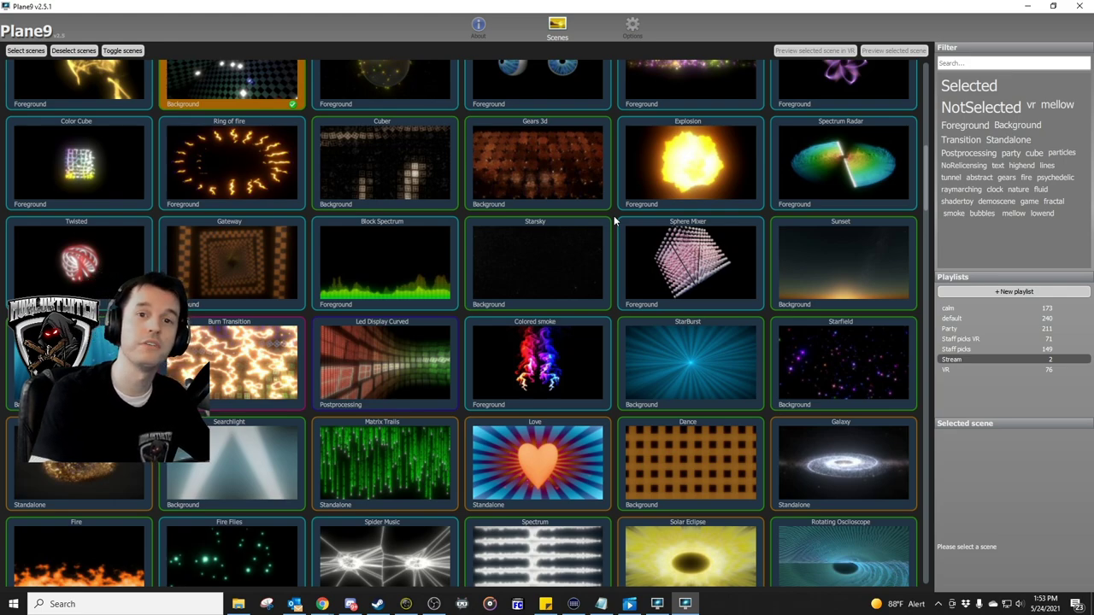
scroll(614, 221, "up", 3)
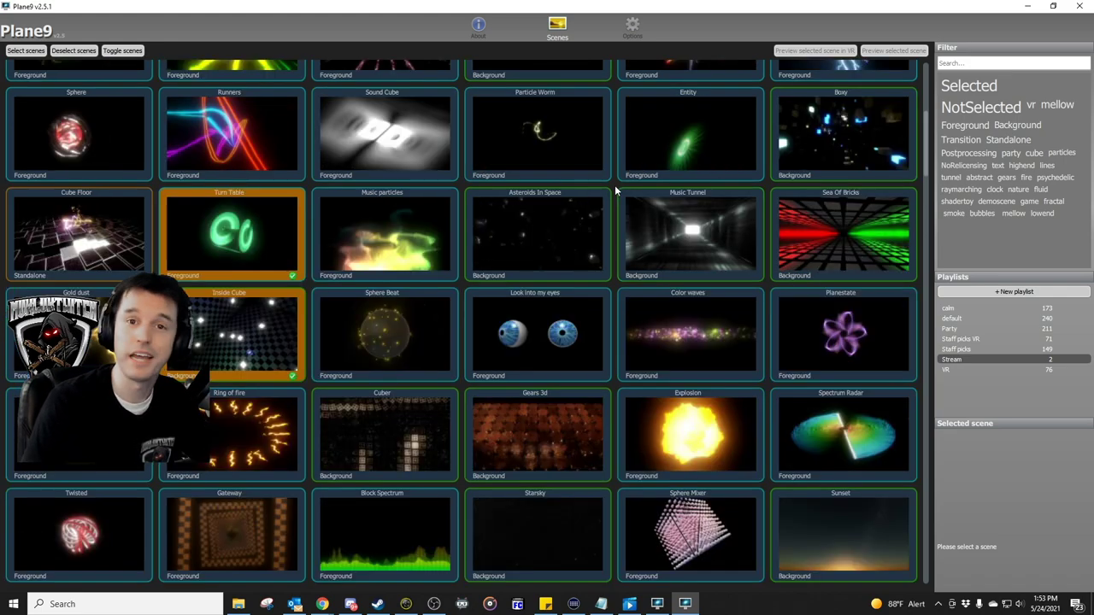